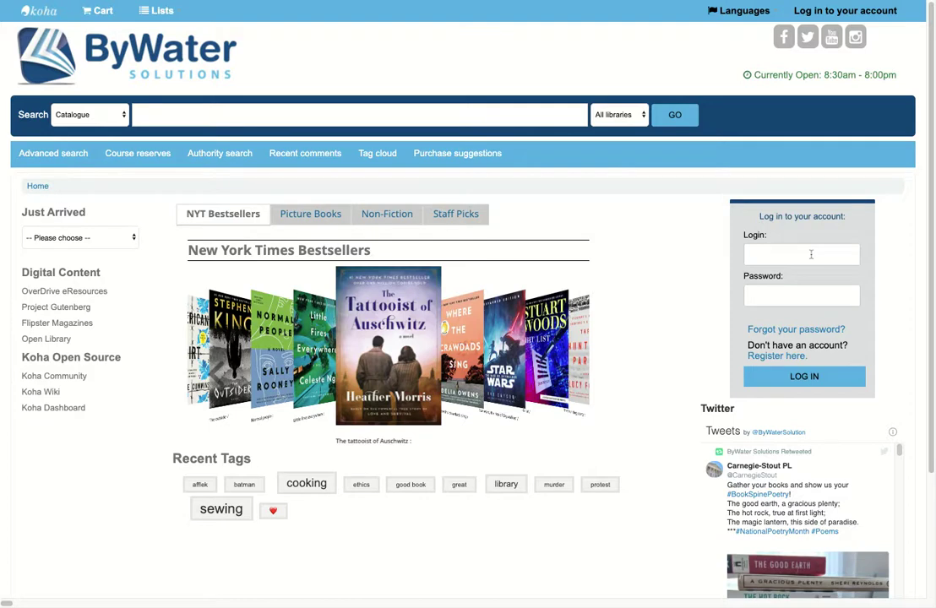
# Step: Log in to the OPAC account with the patron's username and password
pyautogui.click(811, 254)
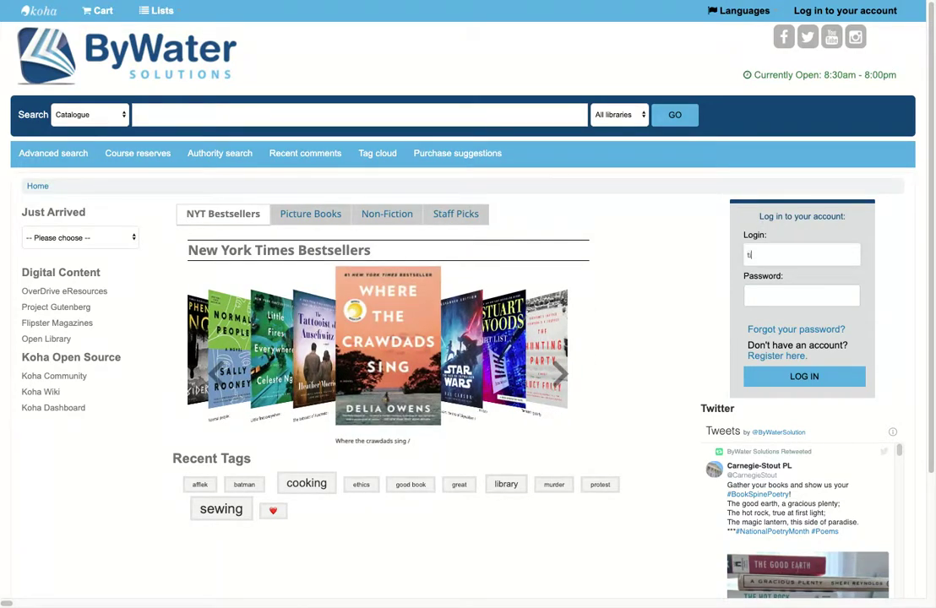
pyautogui.press('Tab')
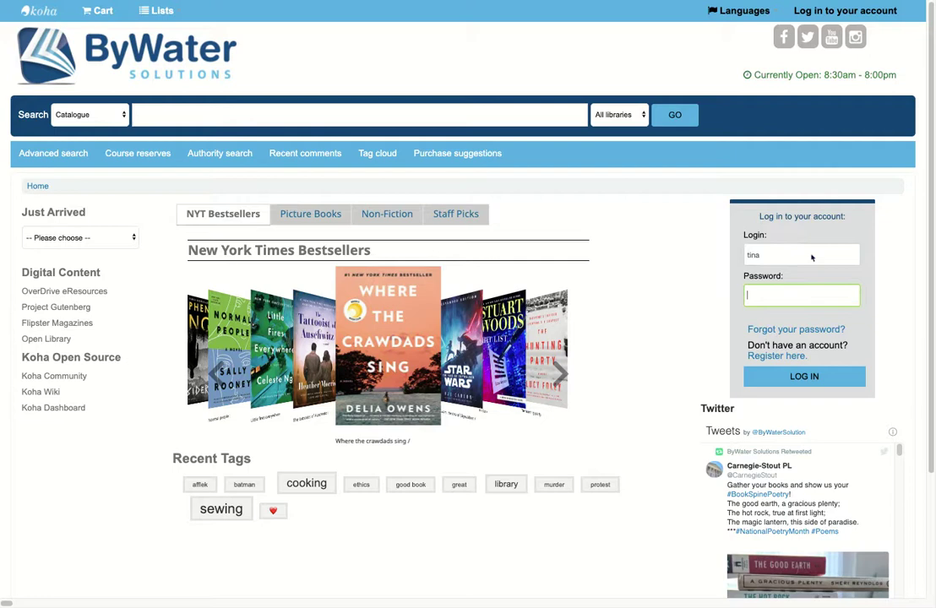
pyautogui.write('•••')
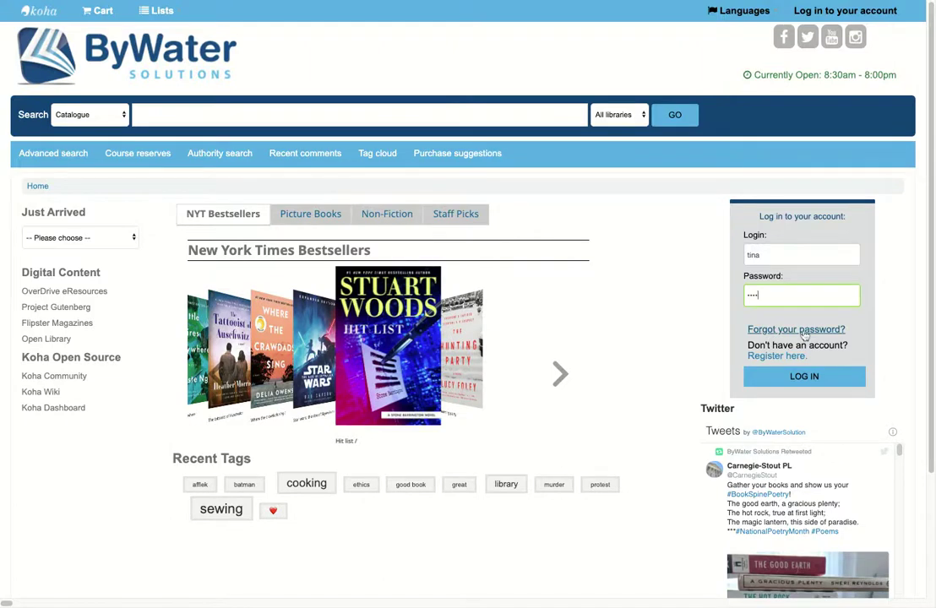
pyautogui.write('•')
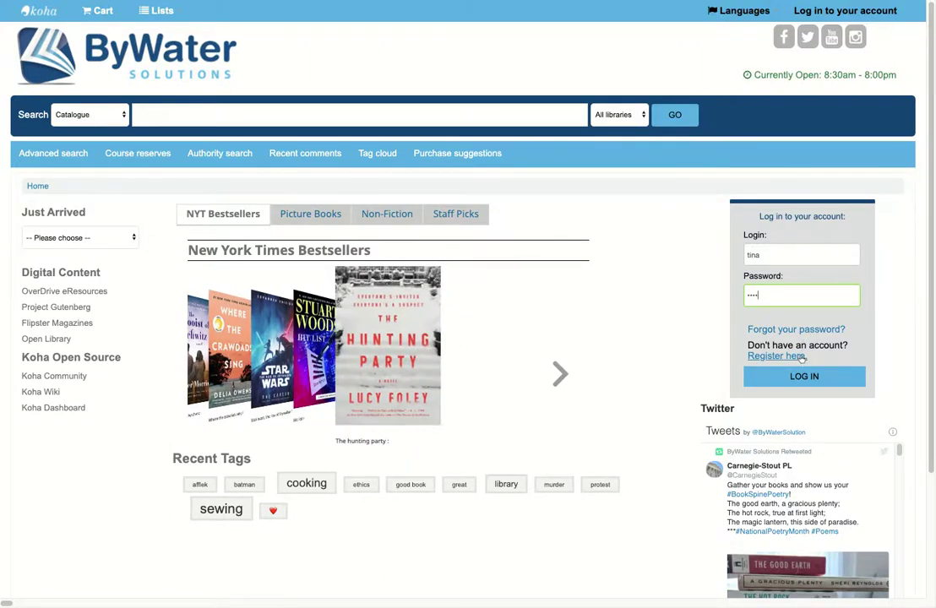
pyautogui.click(810, 377)
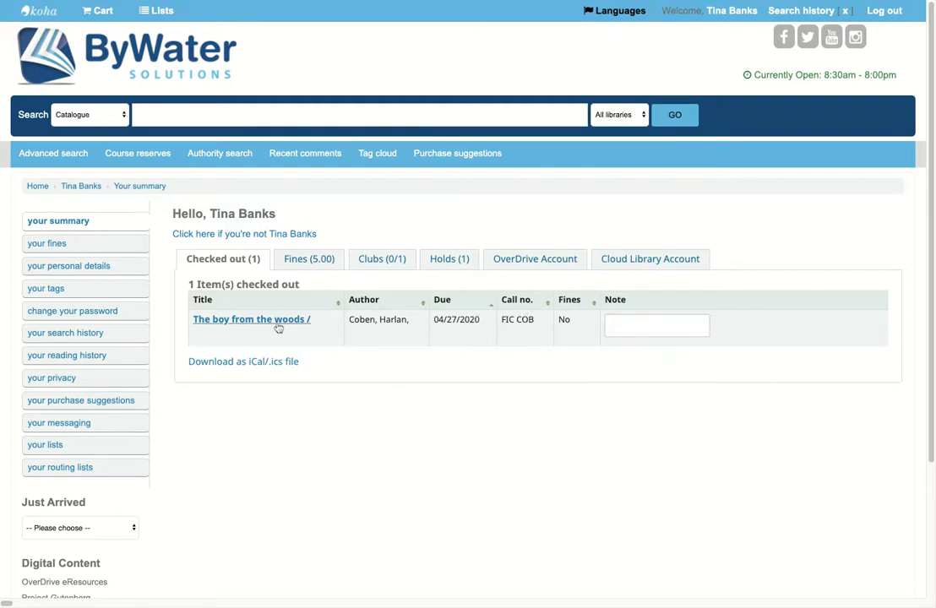
# Step: Show the Fines tab listing 5.00 currently owed
pyautogui.click(305, 259)
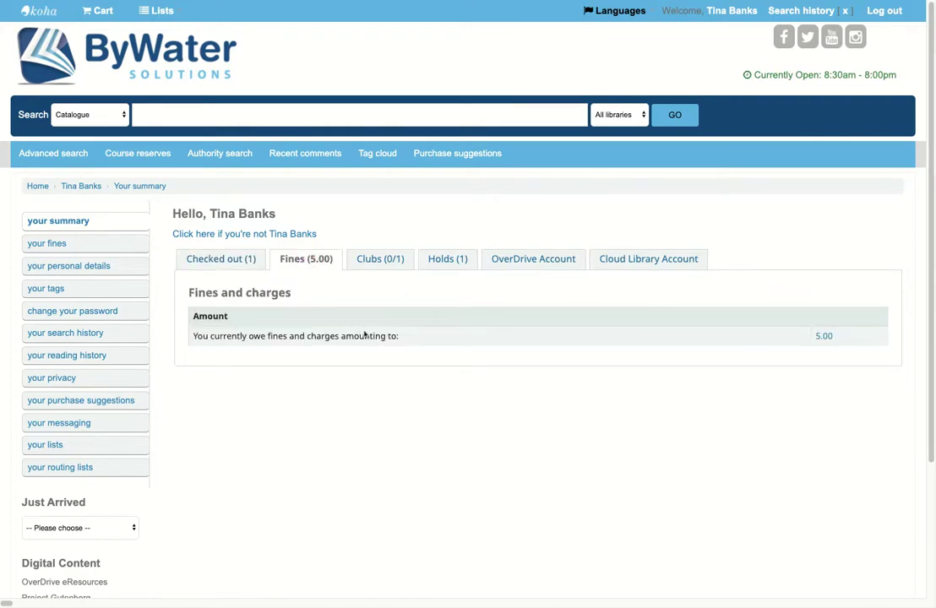
# Step: Open 'your fines' and review the 5.00 New card charge and the total due
pyautogui.click(824, 338)
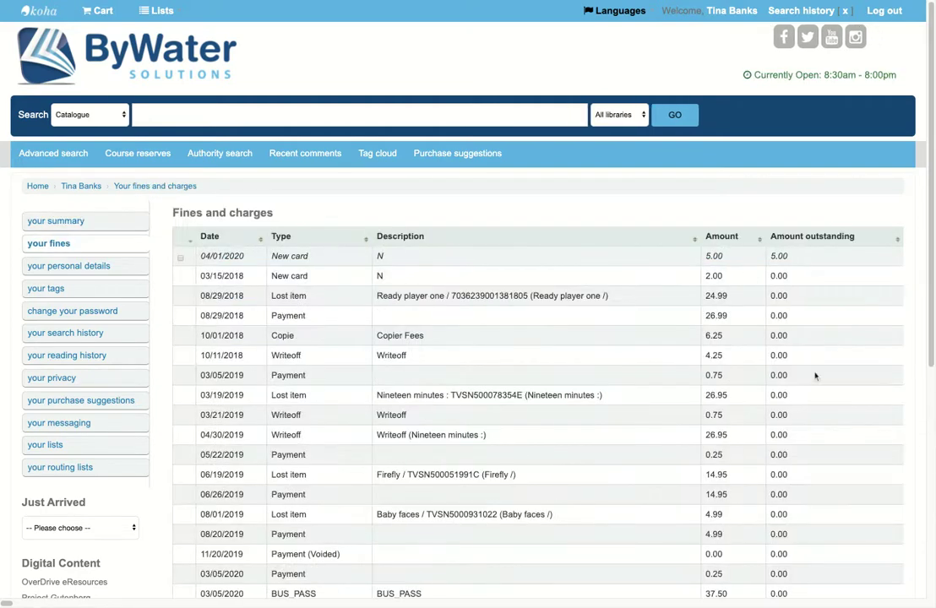
pyautogui.scroll(-1, 517, 406)
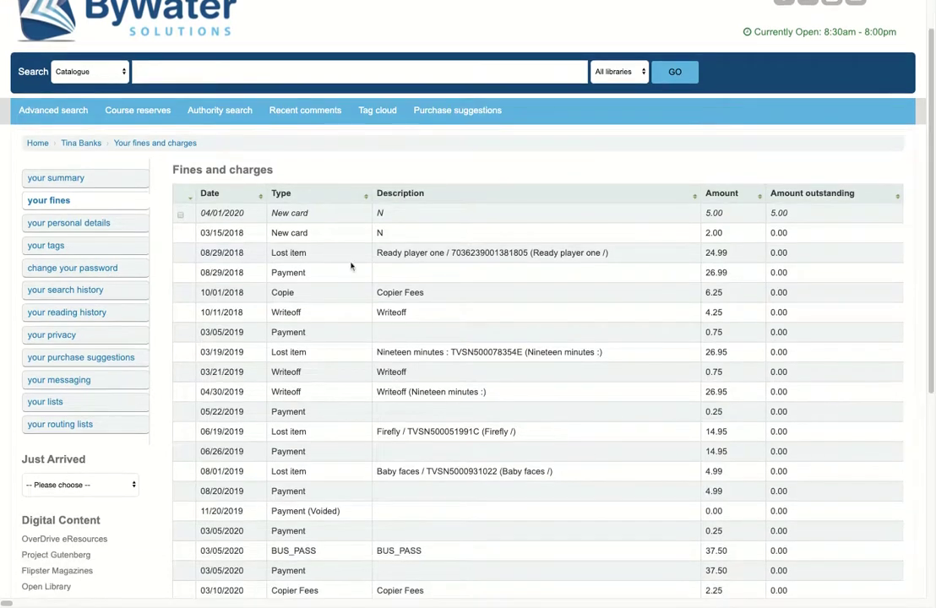
pyautogui.moveTo(269, 213); pyautogui.dragTo(313, 215)
pyautogui.moveTo(770, 212); pyautogui.dragTo(813, 205)
pyautogui.scroll(-1, 632, 403)
pyautogui.scroll(-1, 632, 404)
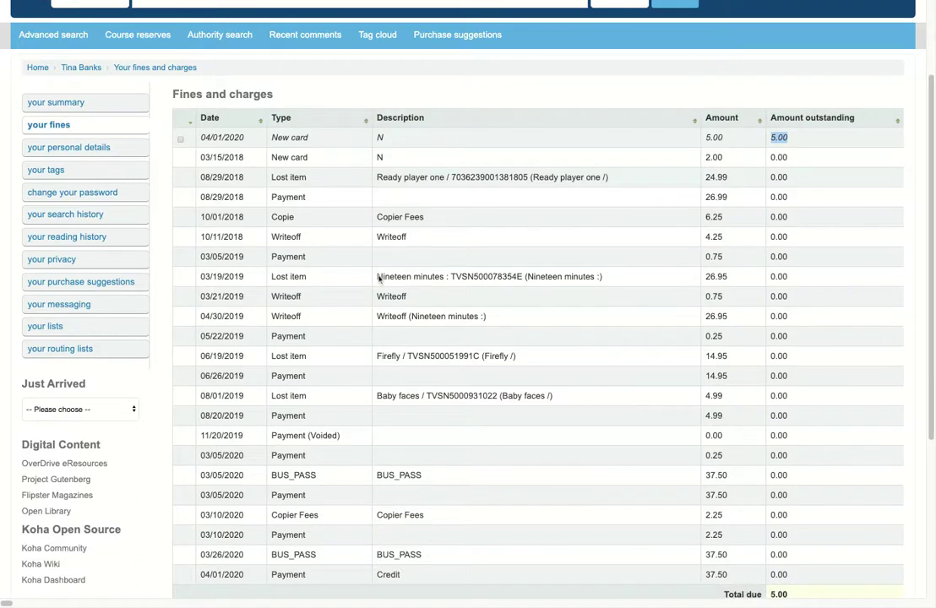
pyautogui.scroll(-1, 582, 450)
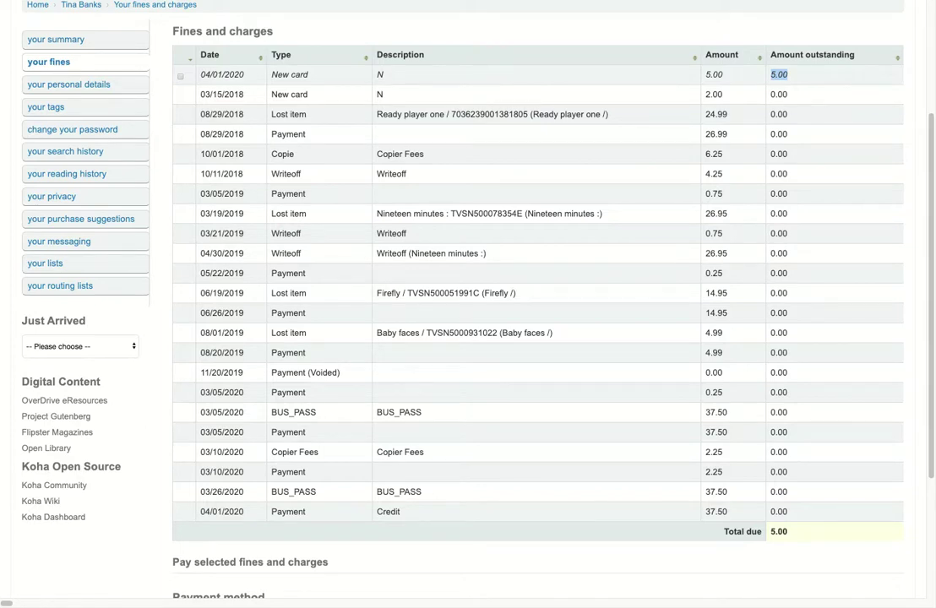
pyautogui.scroll(-2, 326, 387)
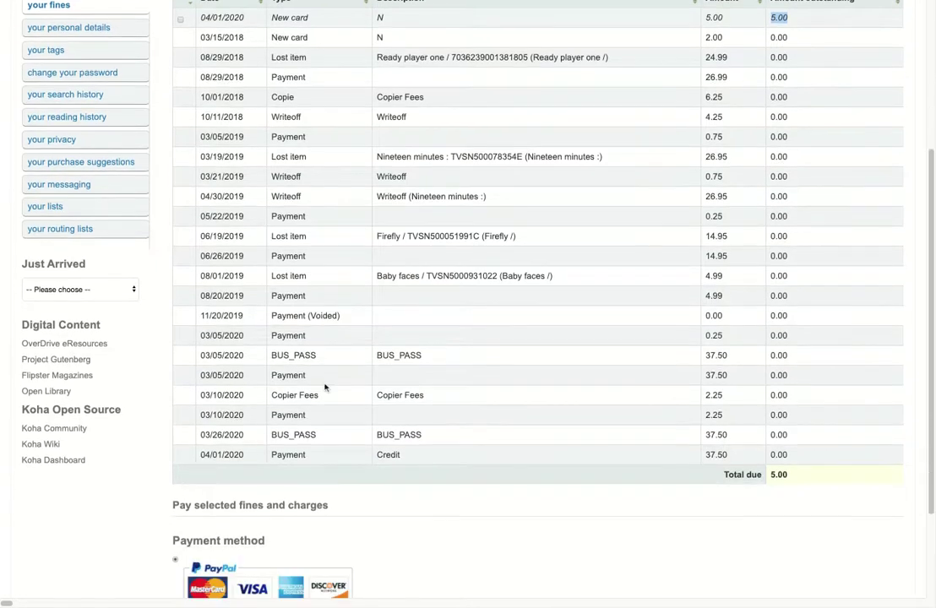
pyautogui.scroll(-1, 327, 388)
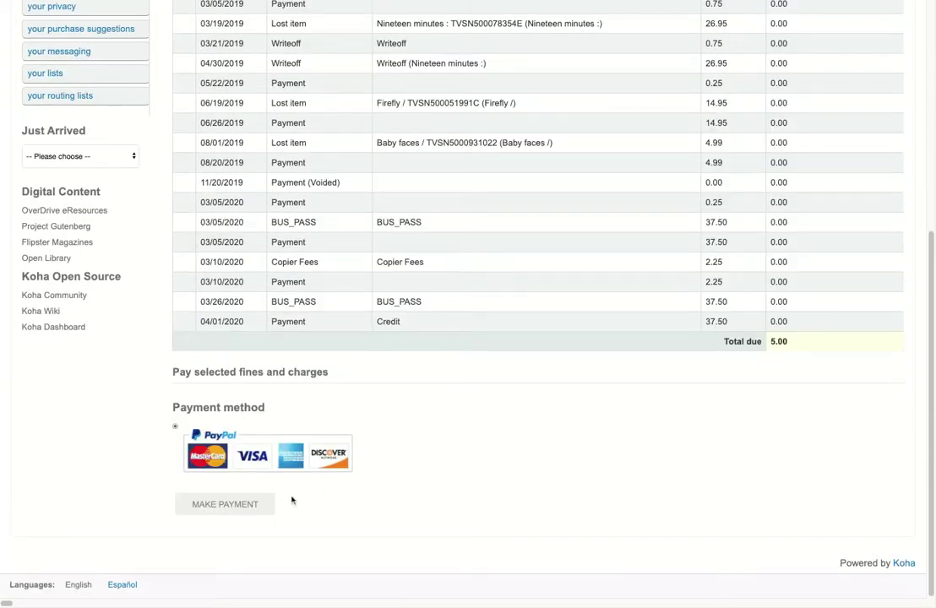
pyautogui.scroll(5, 434, 498)
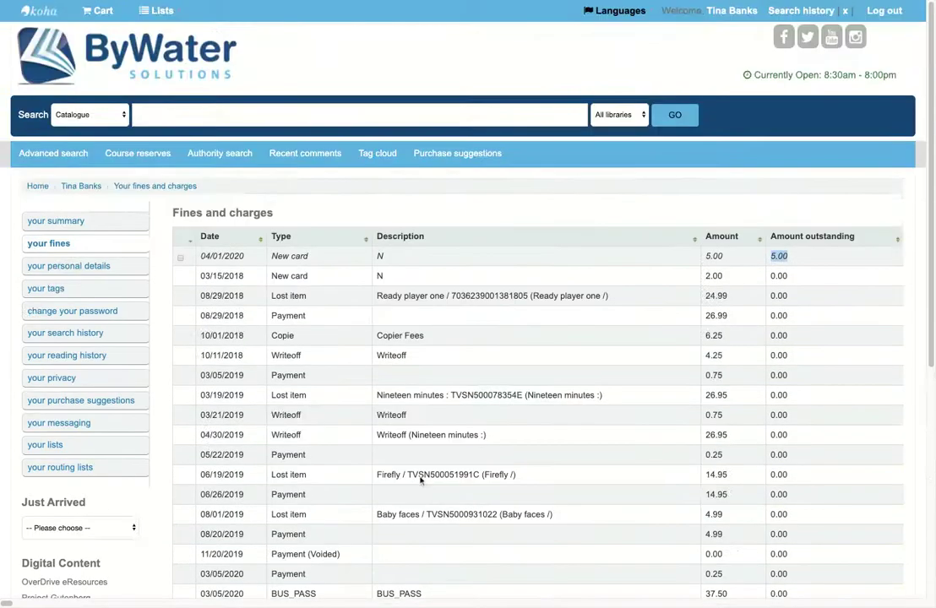
# Step: Review the personal details form: library card, identity, address and contact fields
pyautogui.click(80, 269)
pyautogui.scroll(-1, 505, 400)
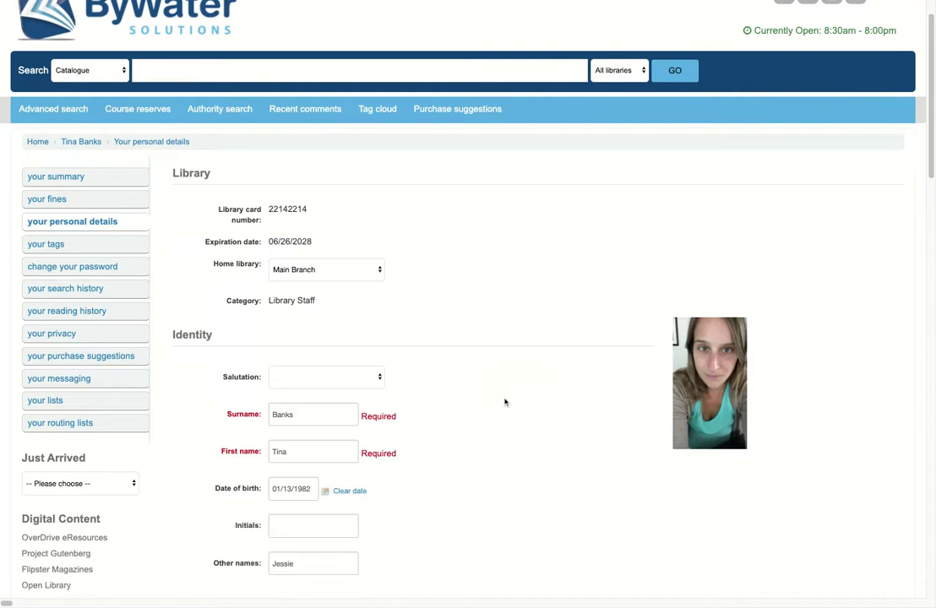
pyautogui.scroll(-3, 506, 402)
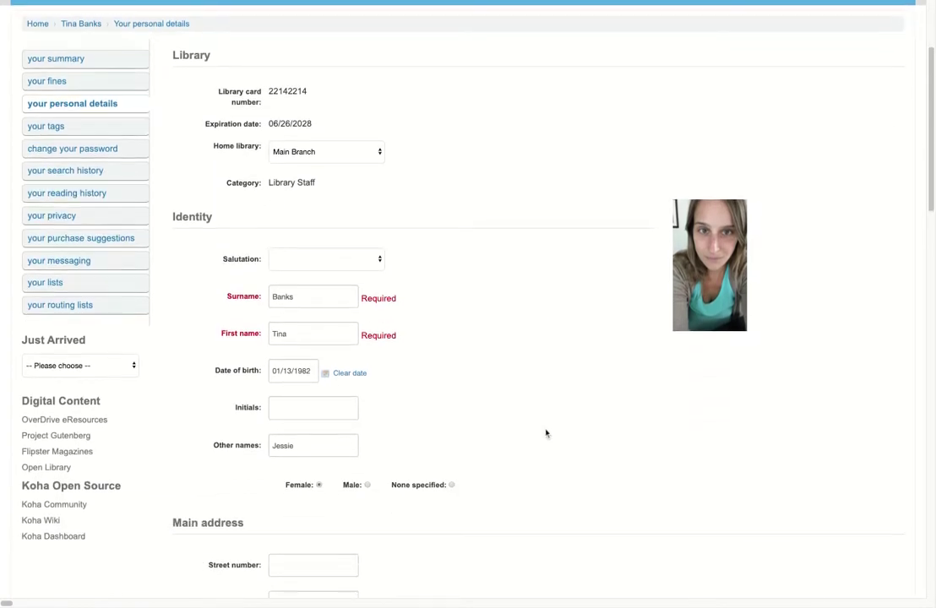
pyautogui.scroll(-1, 546, 433)
pyautogui.scroll(-7, 545, 434)
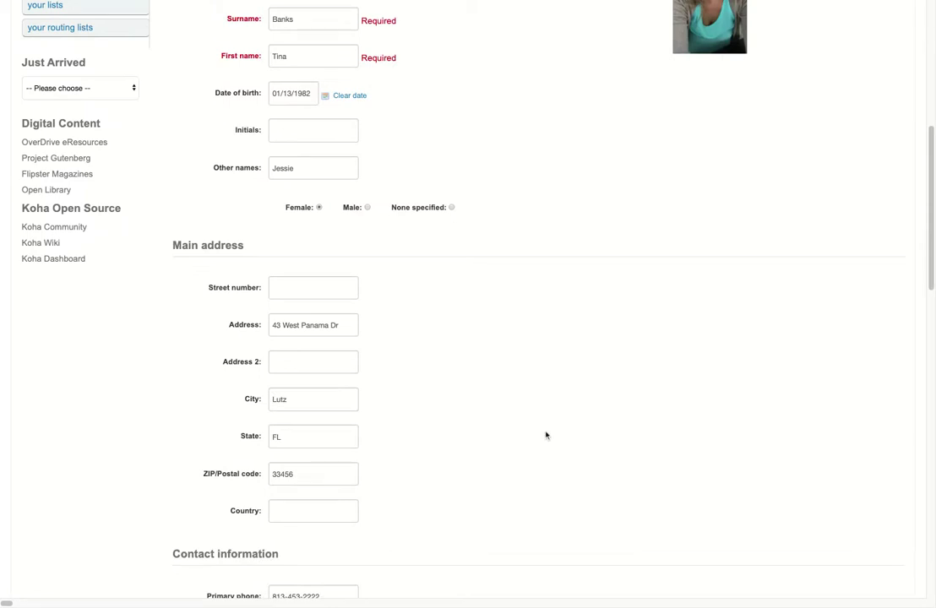
pyautogui.scroll(-7, 546, 435)
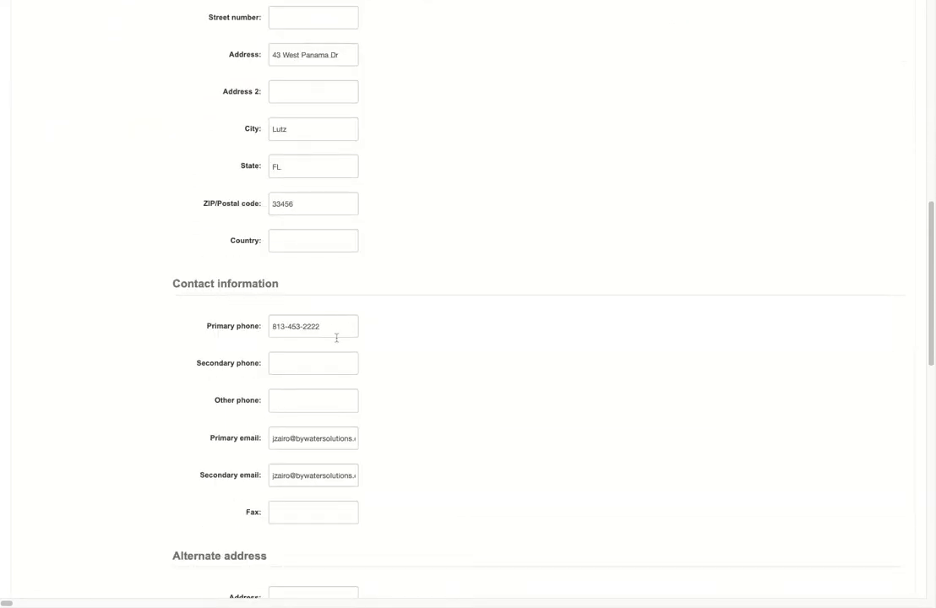
pyautogui.scroll(15, 447, 447)
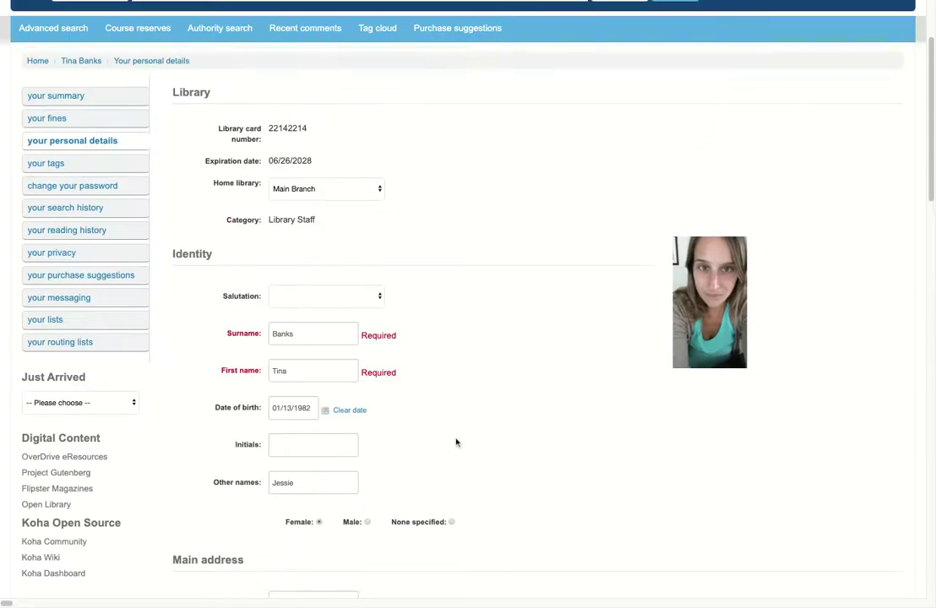
pyautogui.scroll(2, 456, 443)
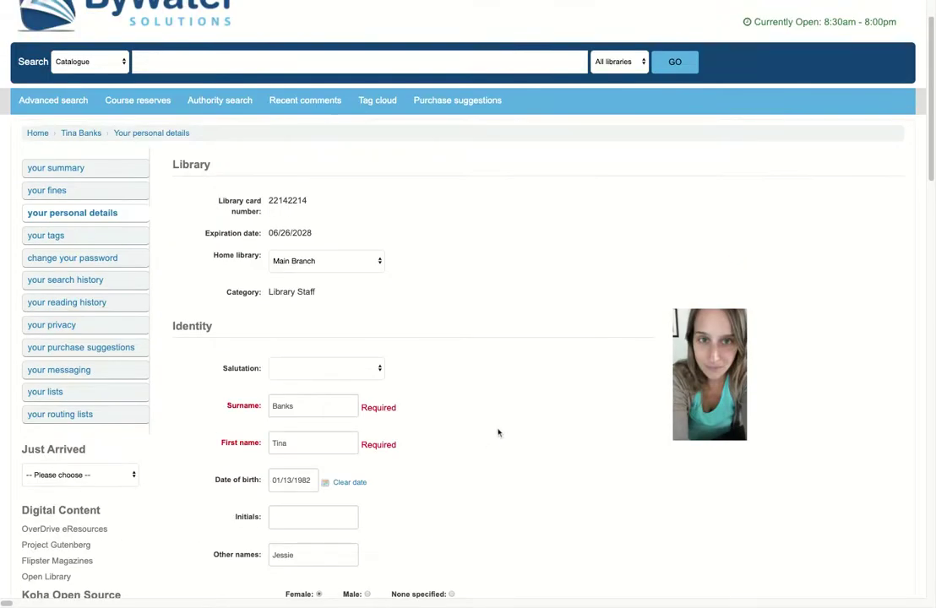
# Step: Note the minimum password length on the password page, then view the search history
pyautogui.click(114, 260)
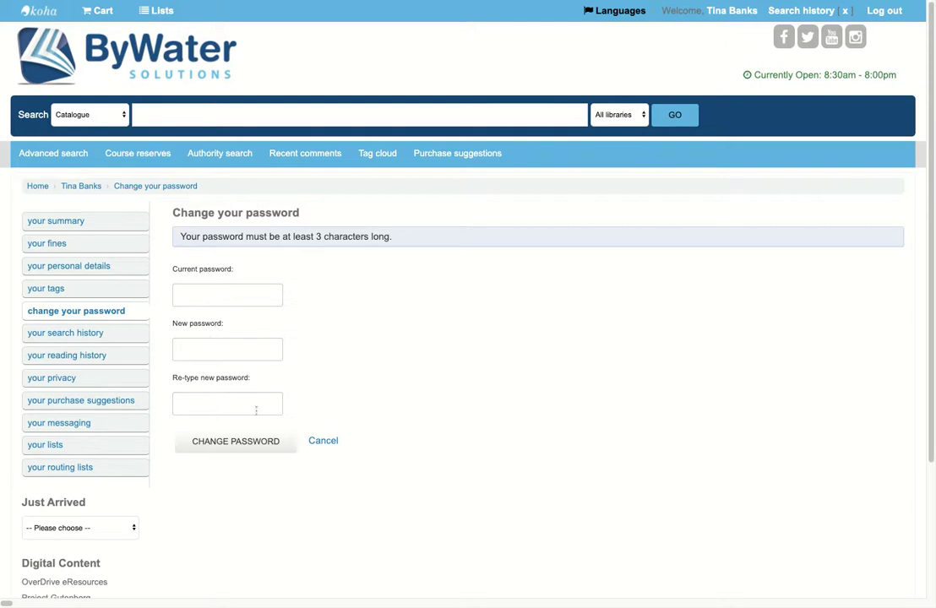
pyautogui.moveTo(180, 235); pyautogui.dragTo(416, 240)
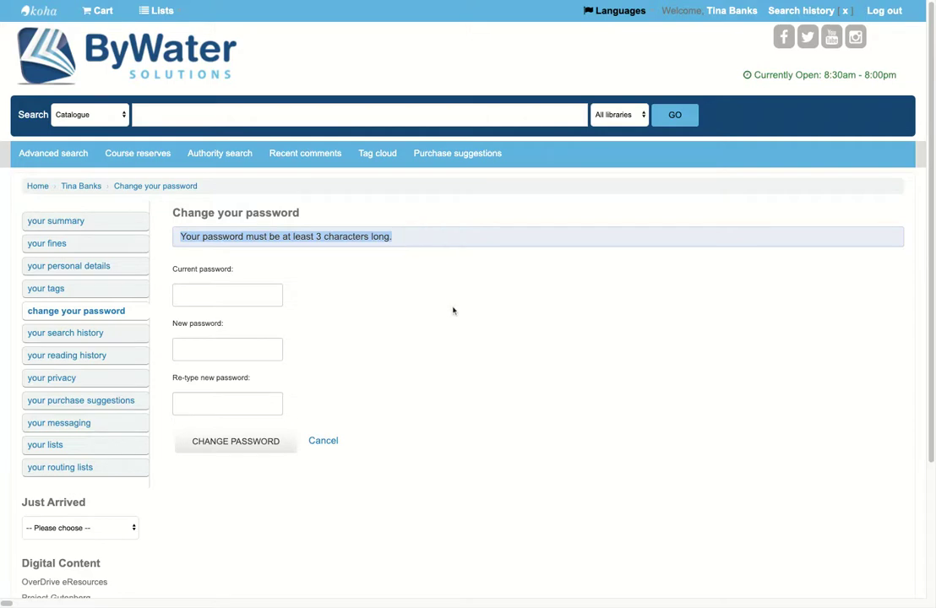
pyautogui.click(108, 335)
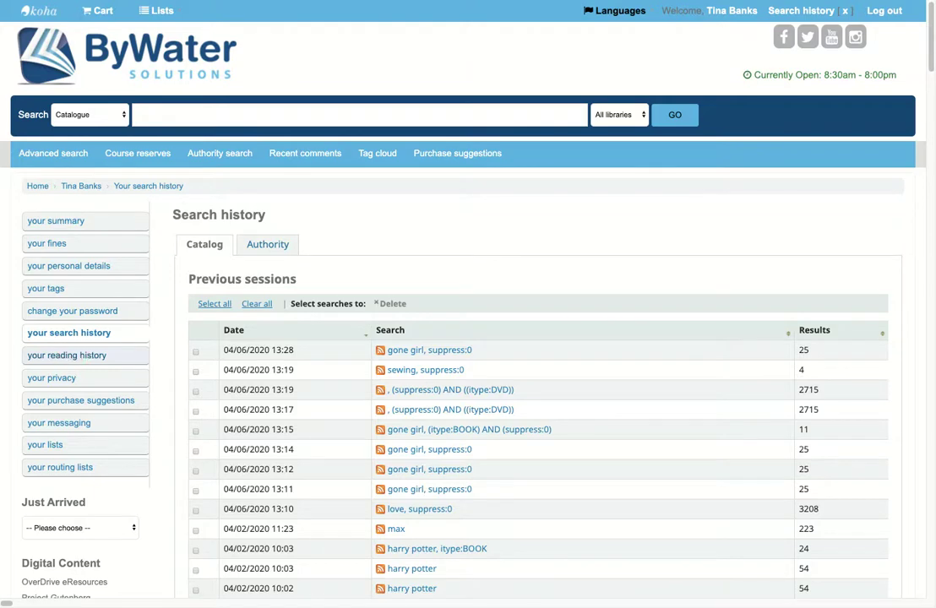
# Step: Sort the reading history by title, then go to its privacy settings
pyautogui.click(67, 355)
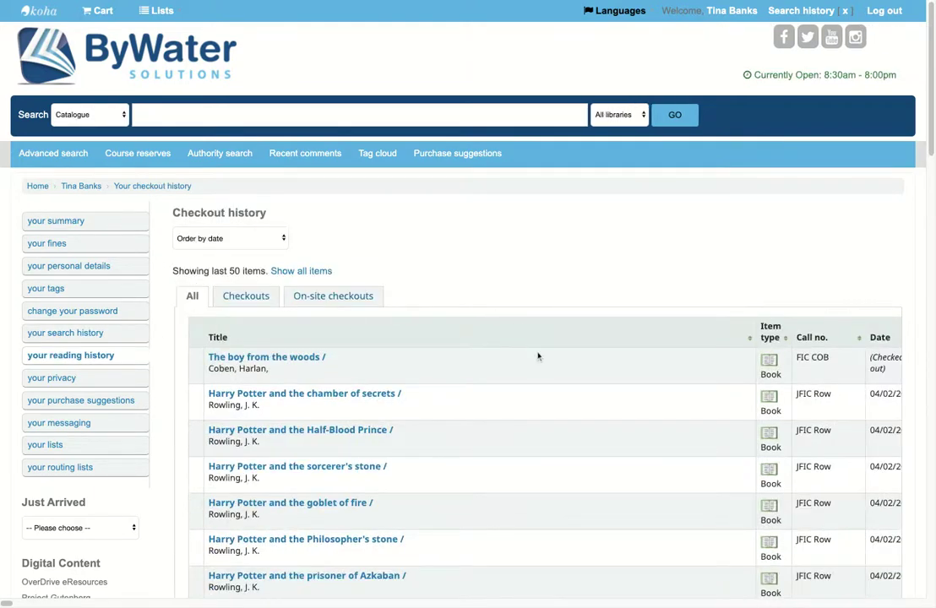
pyautogui.scroll(-1, 538, 357)
pyautogui.scroll(-1, 537, 357)
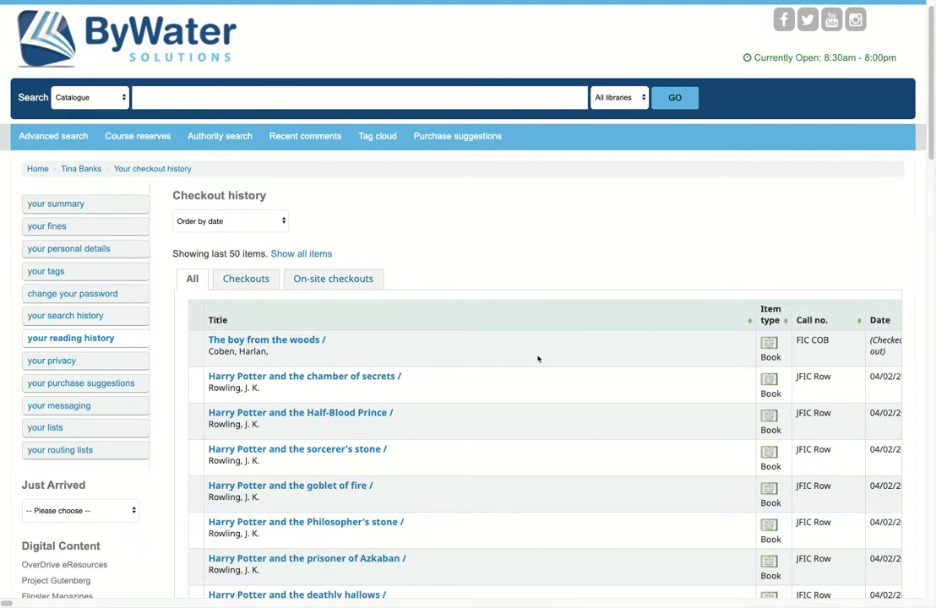
pyautogui.scroll(-1, 468, 338)
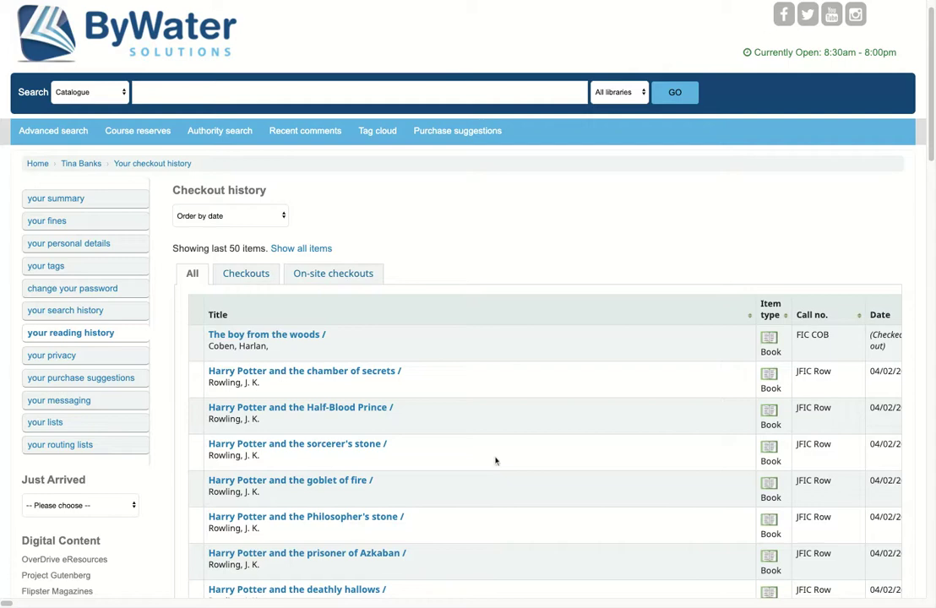
pyautogui.scroll(-1, 495, 460)
pyautogui.click(227, 204)
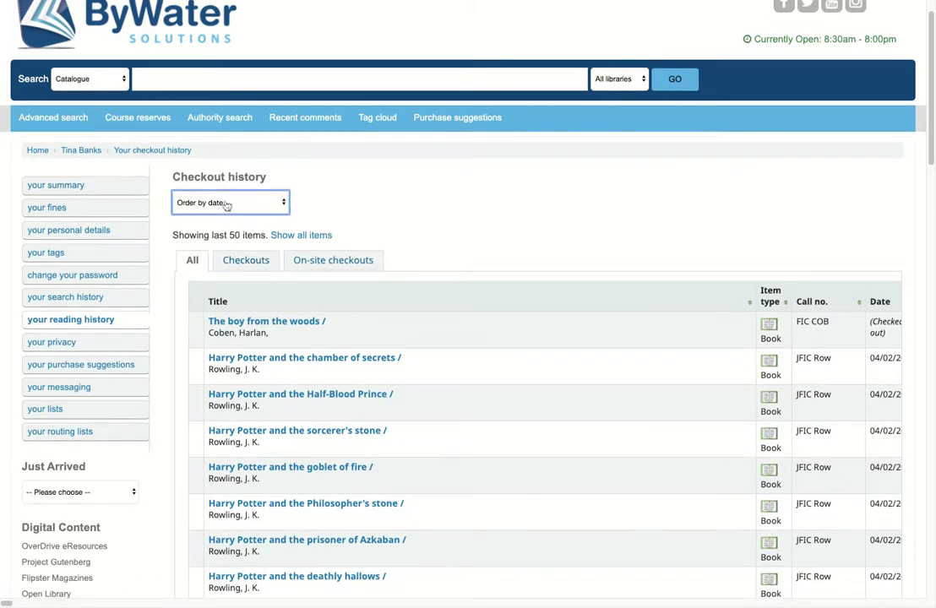
pyautogui.click(232, 215)
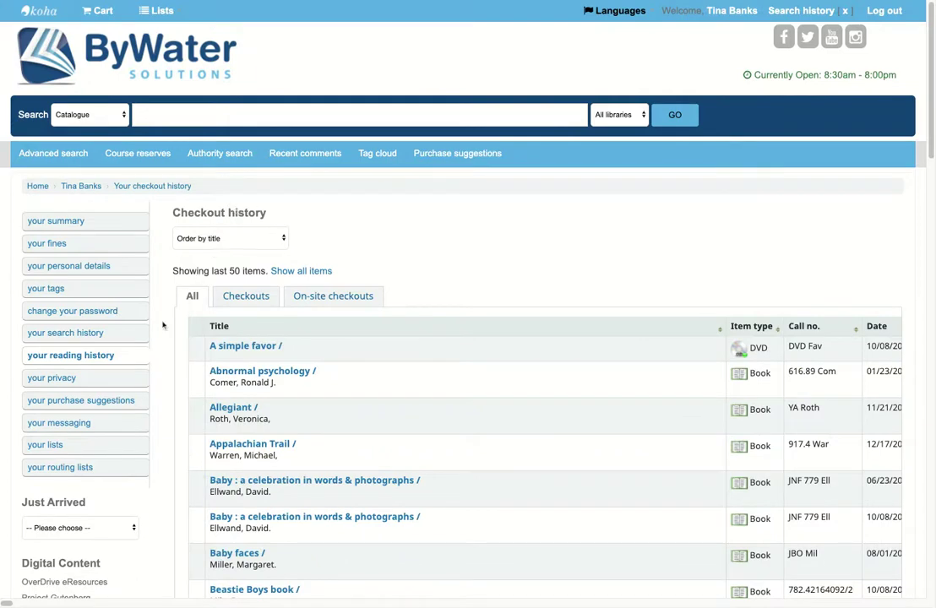
pyautogui.click(108, 378)
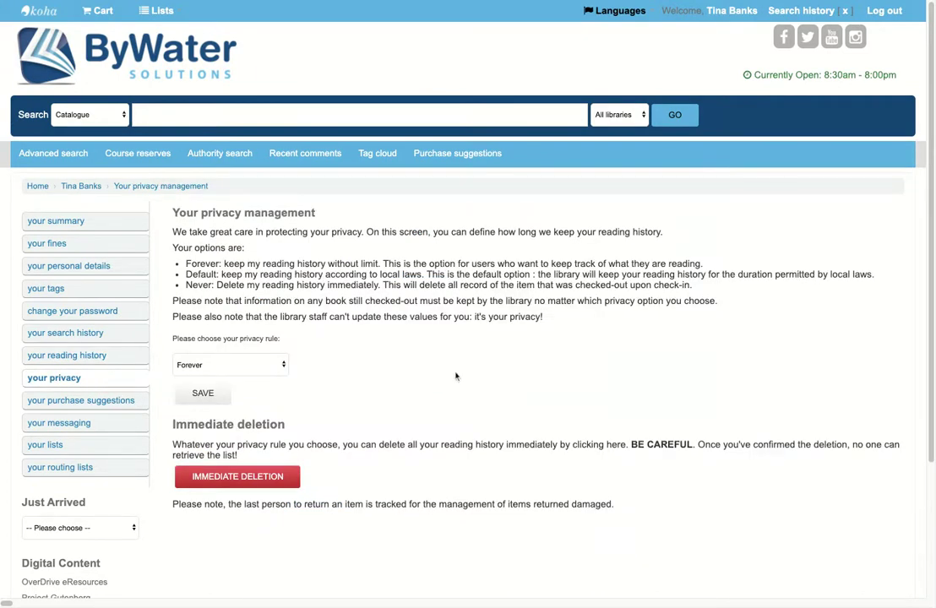
# Step: Check the privacy rule choices and the Default explanation, leaving the rule at Forever
pyautogui.click(268, 374)
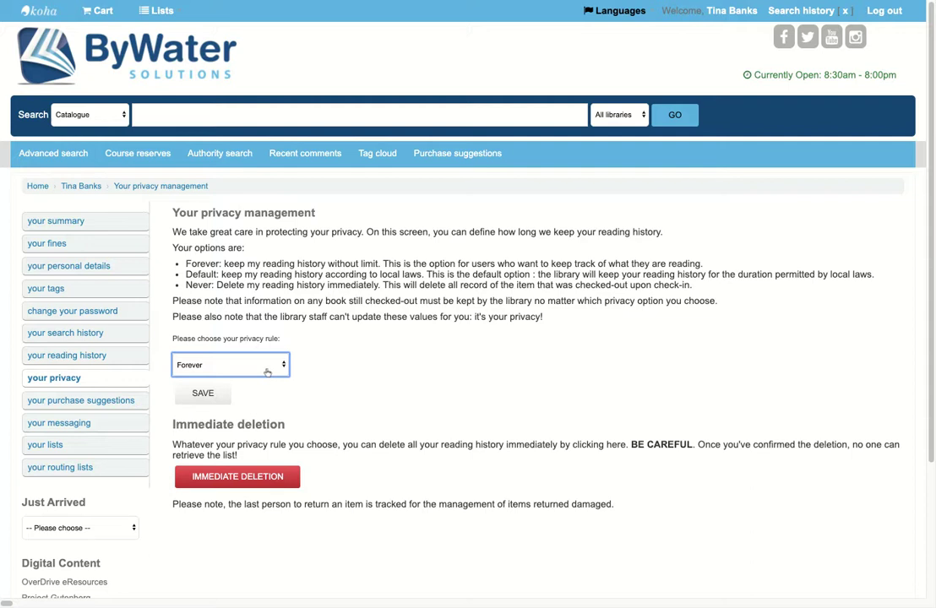
pyautogui.moveTo(186, 274); pyautogui.dragTo(878, 277)
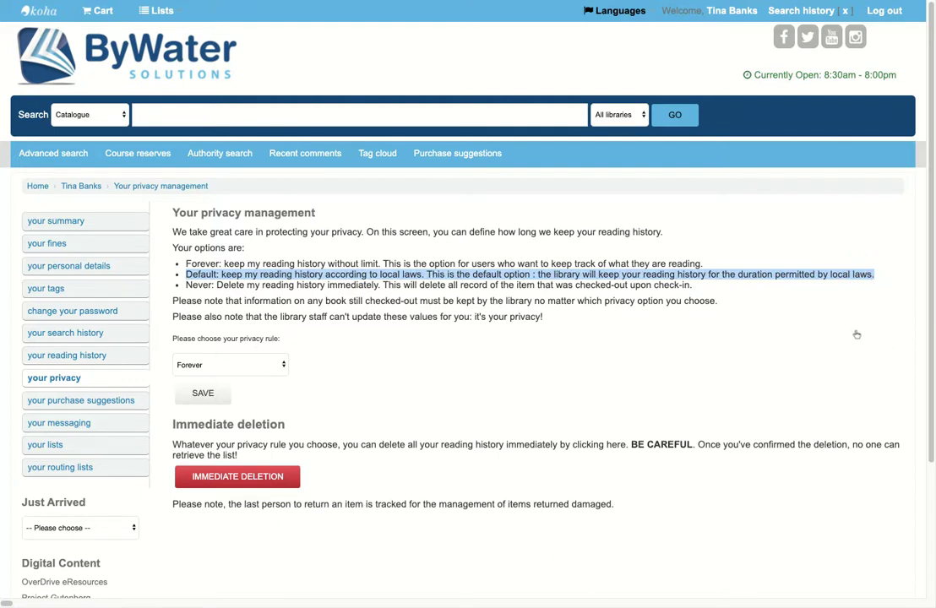
# Step: View the blank new purchase suggestion form, then open the messaging settings
pyautogui.click(111, 403)
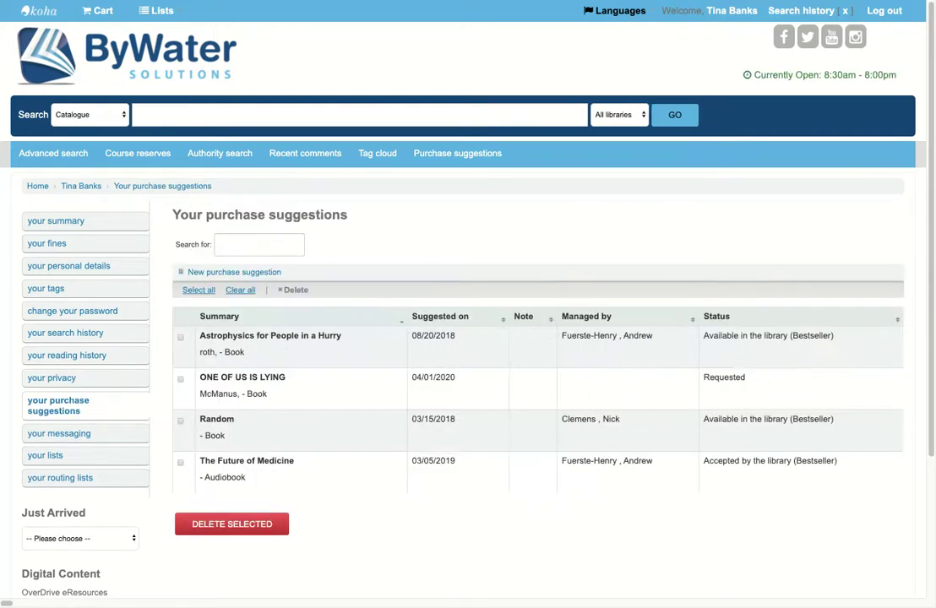
pyautogui.click(238, 272)
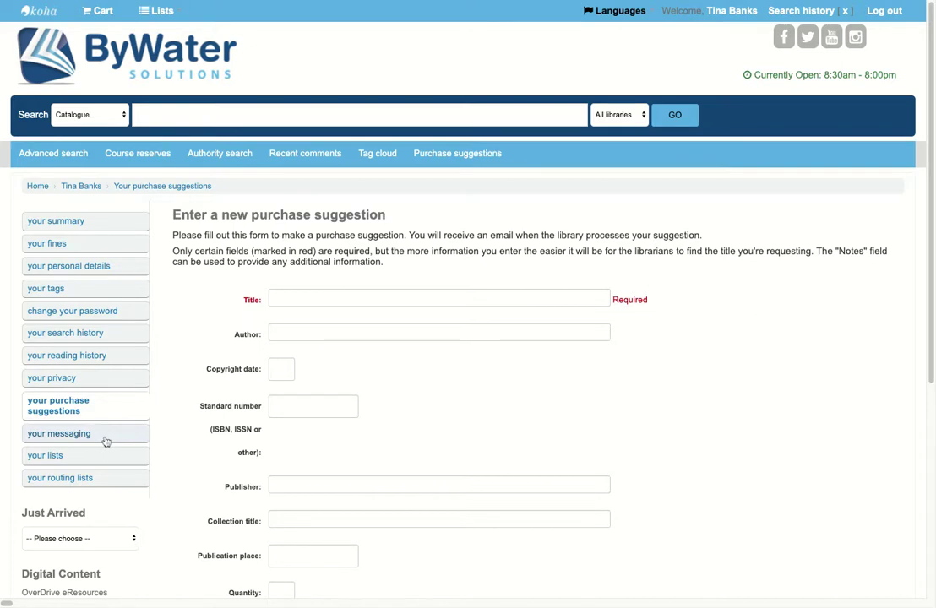
pyautogui.click(91, 435)
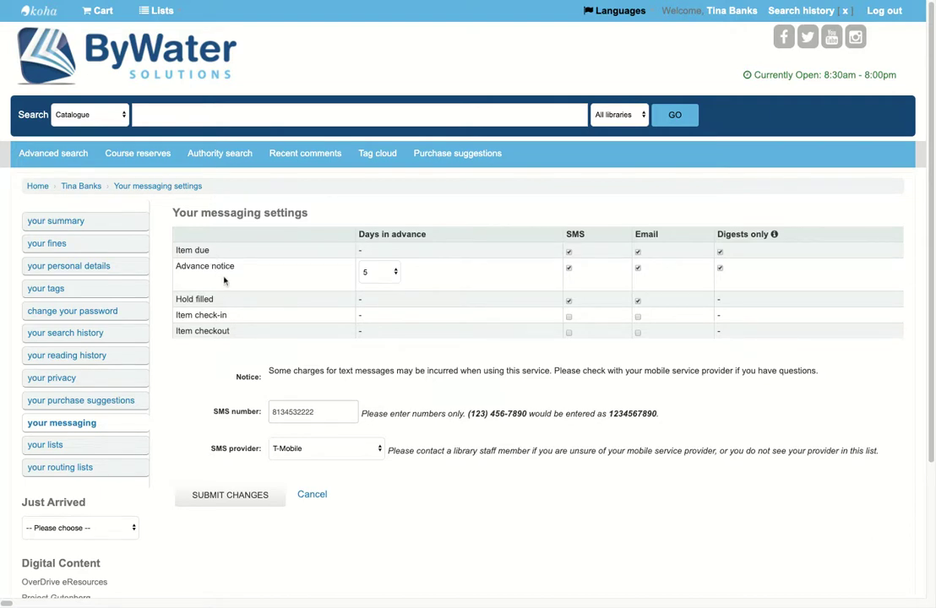
# Step: Point out the Hold filled and Item checkout notices, then show the five private lists
pyautogui.moveTo(168, 300); pyautogui.dragTo(231, 302)
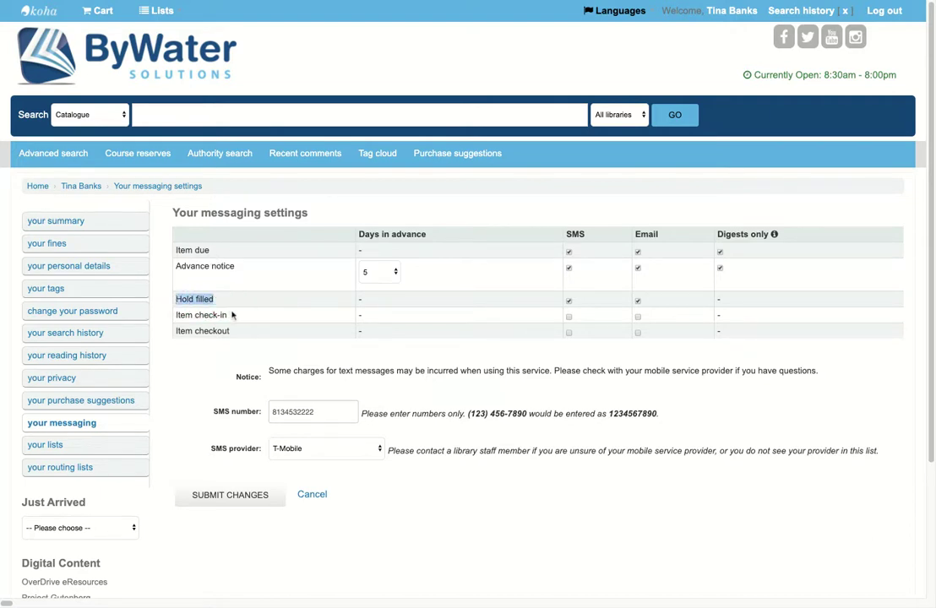
pyautogui.doubleClick(216, 330)
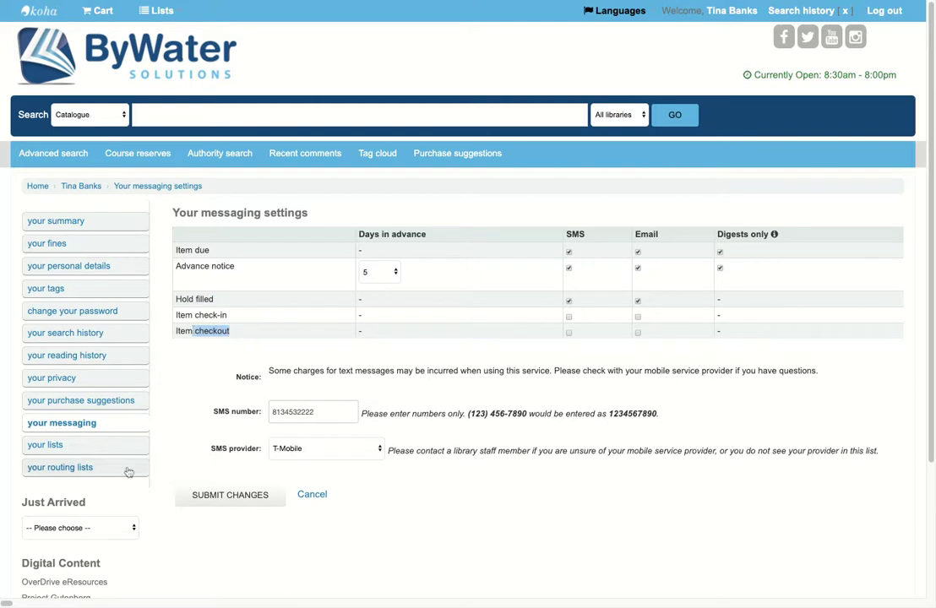
pyautogui.click(84, 442)
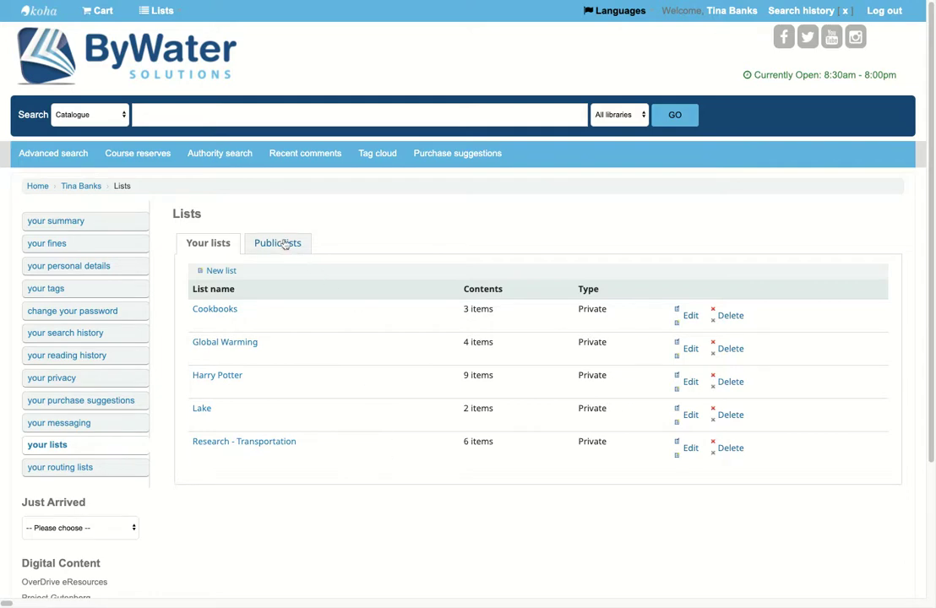
# Step: View the Cookbooks list's three titles, then go back to the account summary
pyautogui.click(218, 313)
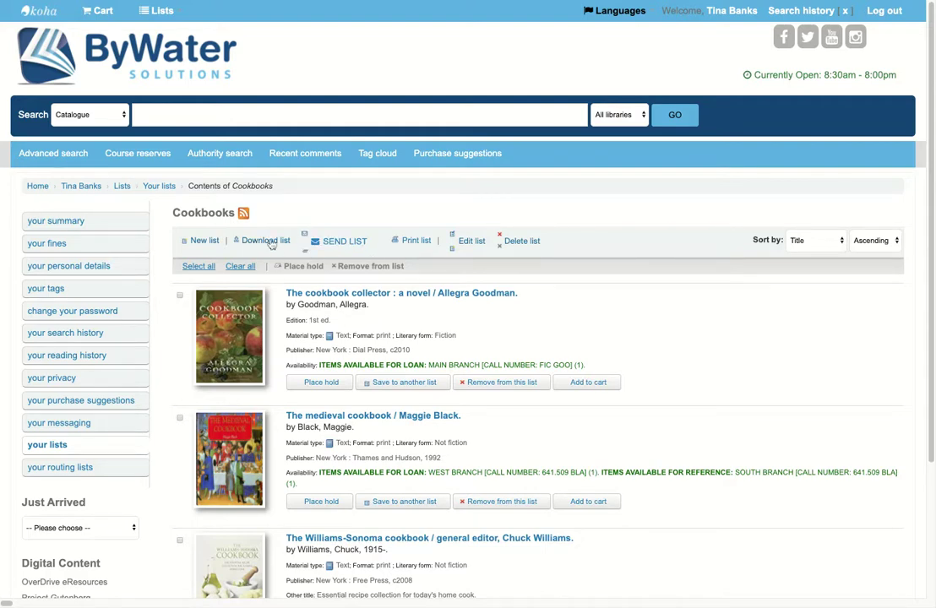
pyautogui.click(98, 225)
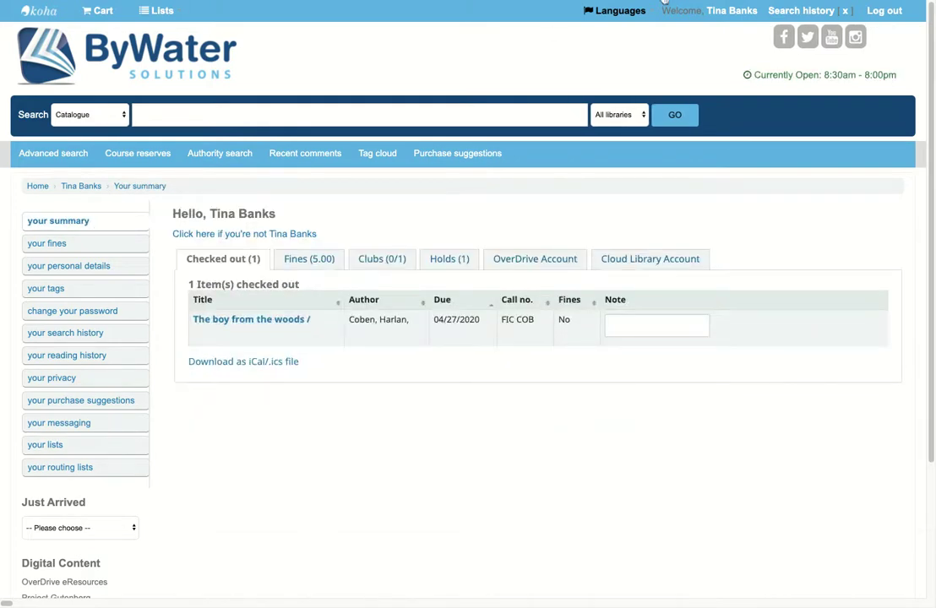